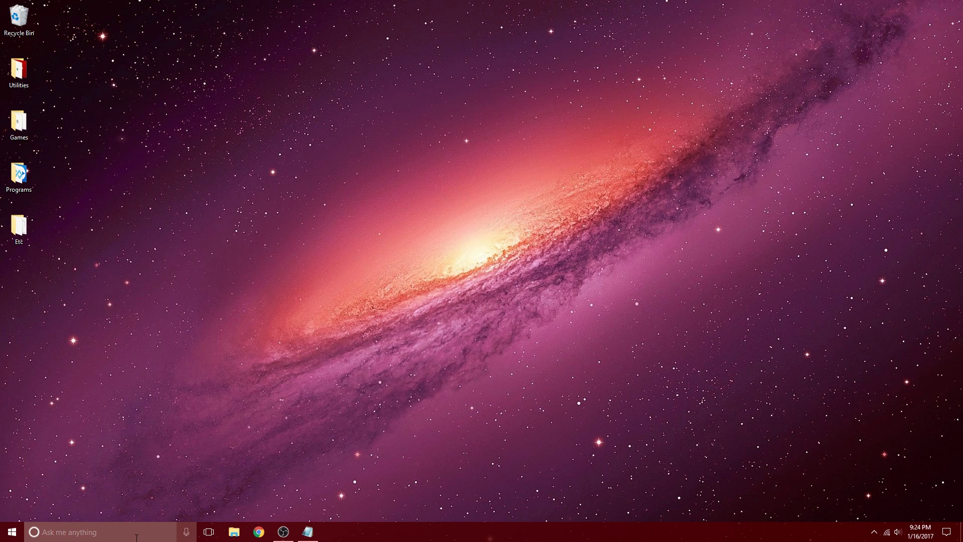
Open This PC from search and browse through Local Disk (C:) and Users to the user's profile folder.
click(137, 532)
text(this)
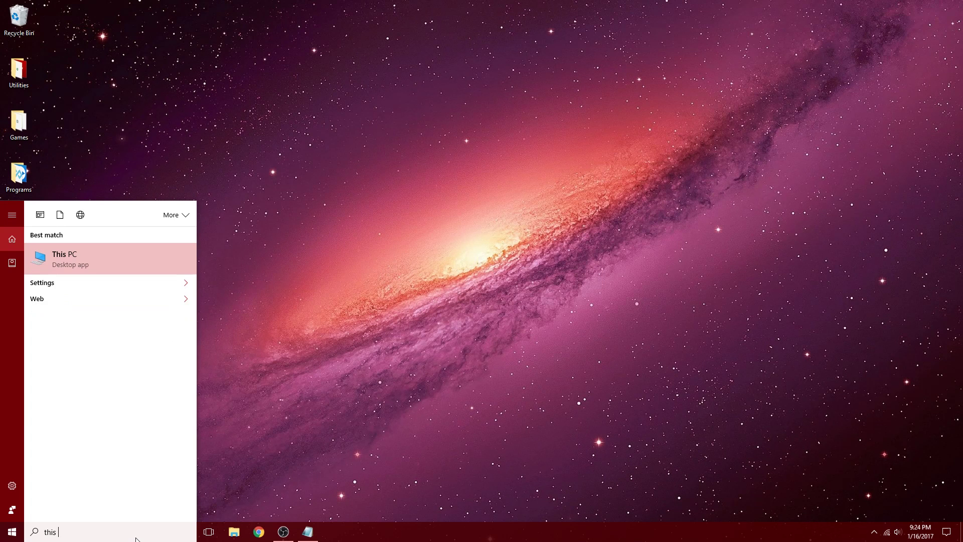
key(Return)
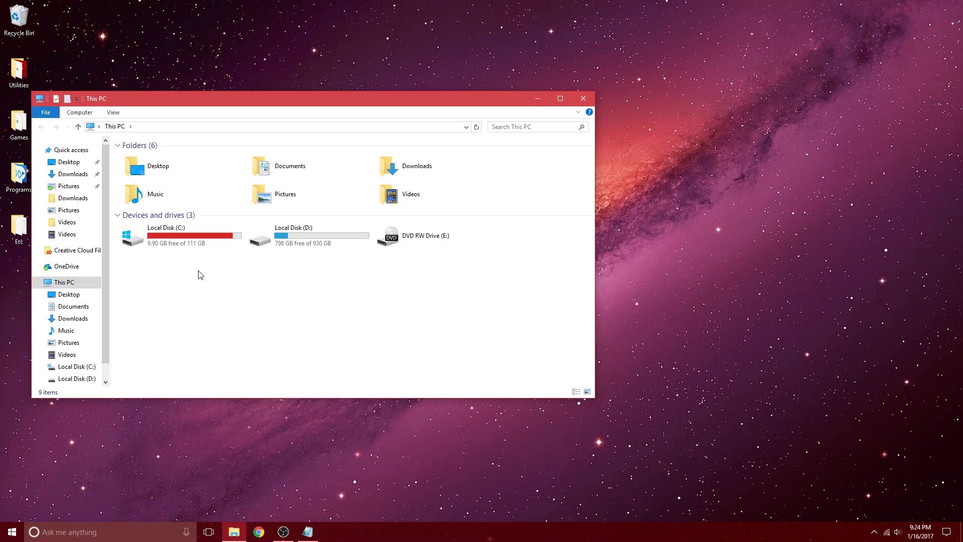
mouse_move(180, 235)
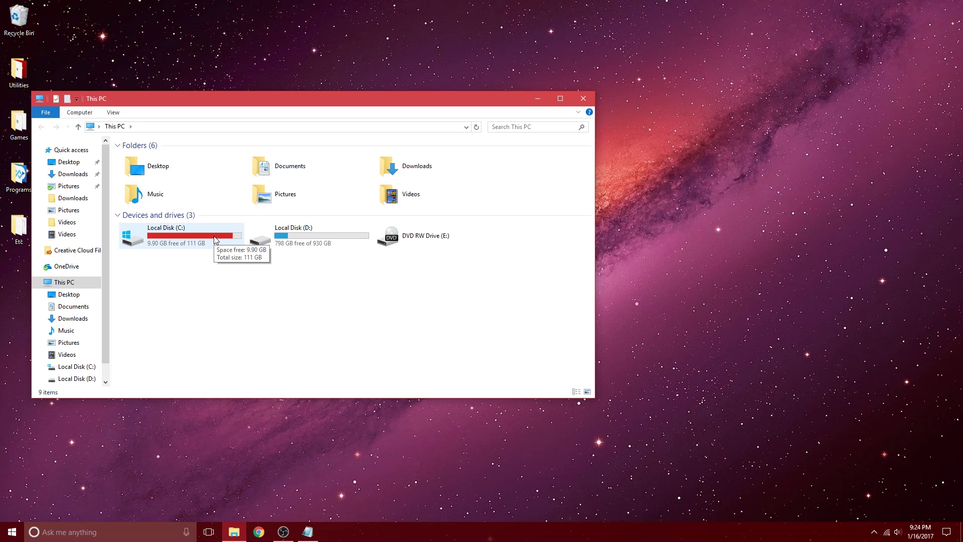
double_click(215, 239)
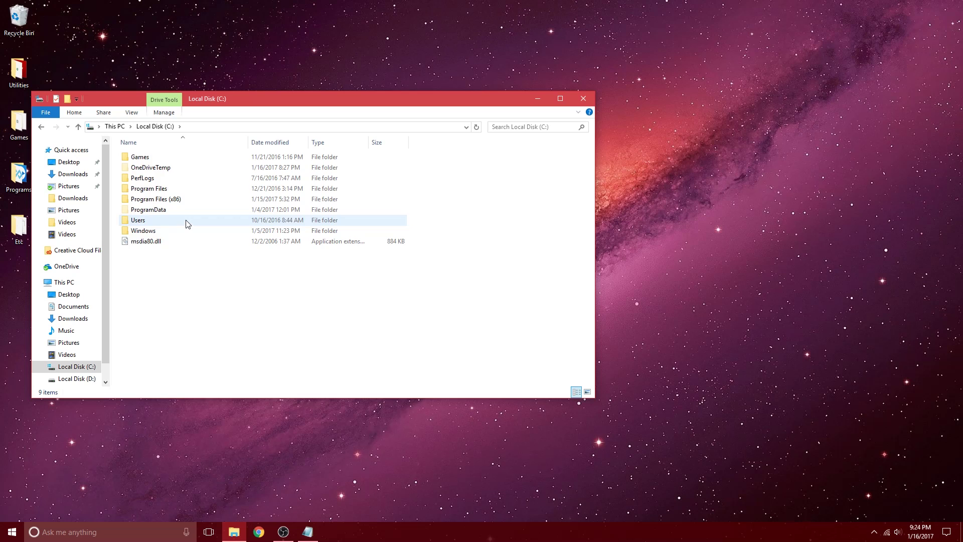
double_click(184, 219)
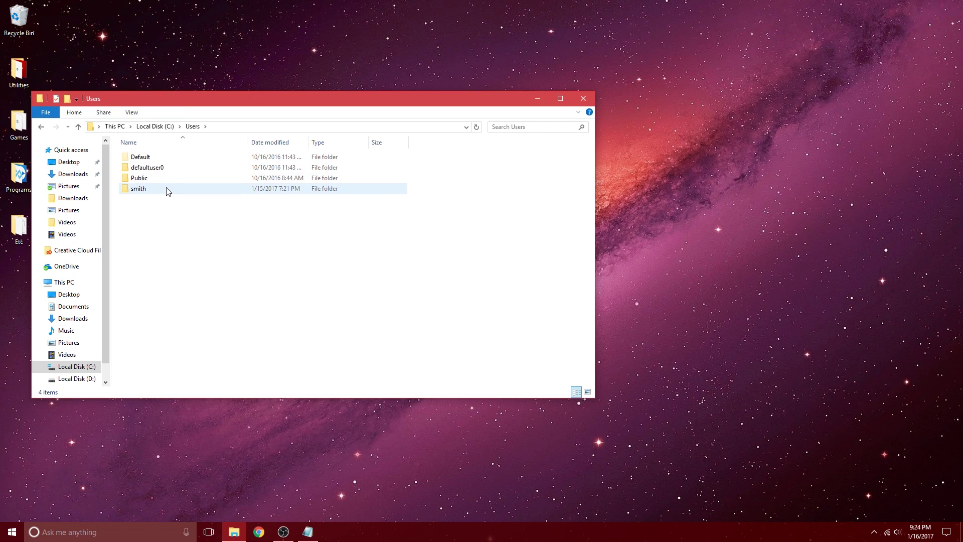
double_click(138, 189)
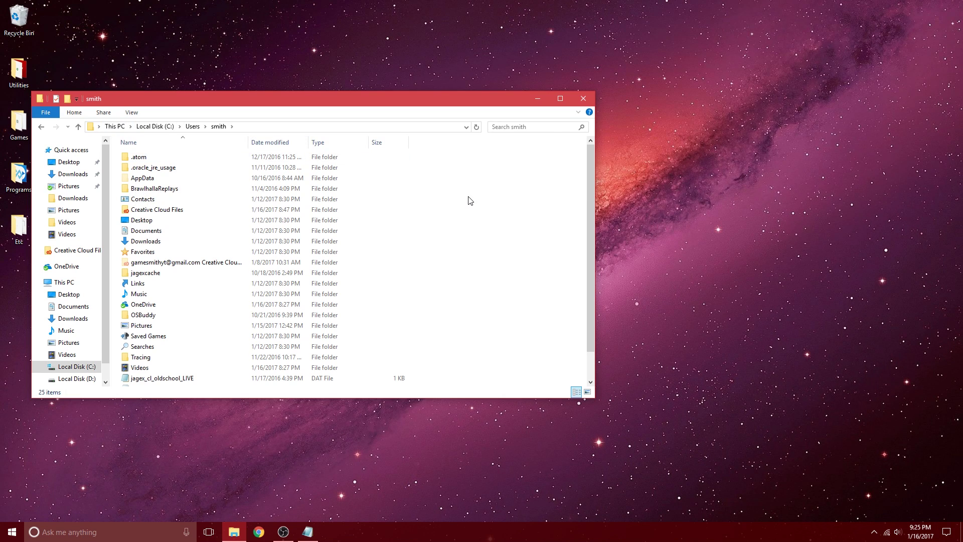
click(133, 112)
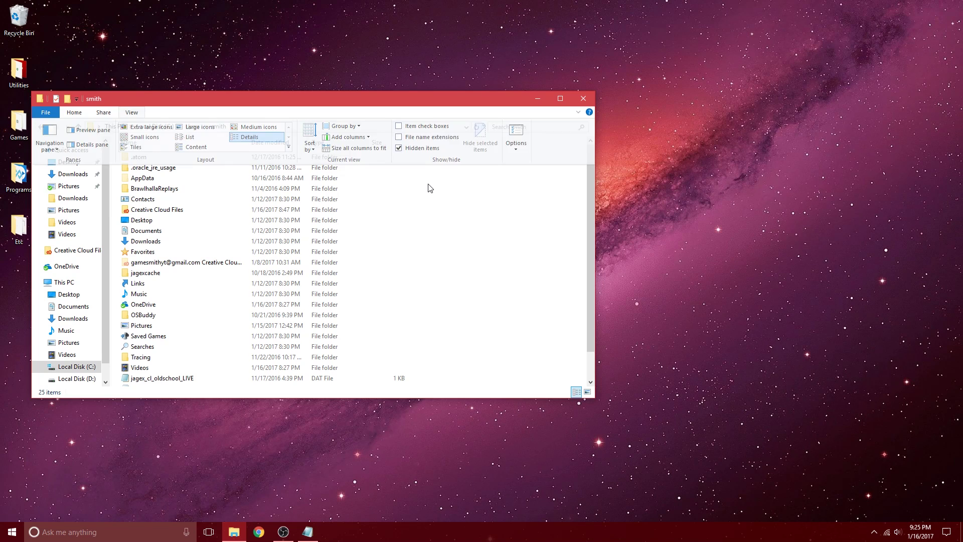
click(429, 189)
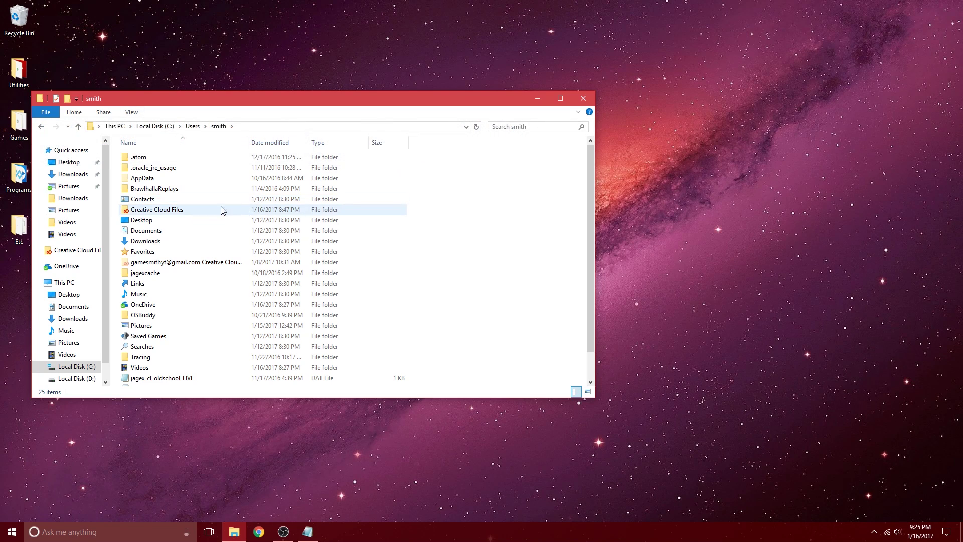
Browse through AppData, Local, Astro, Saved and Config into the WindowsNoEditor folder.
click(190, 179)
double_click(190, 180)
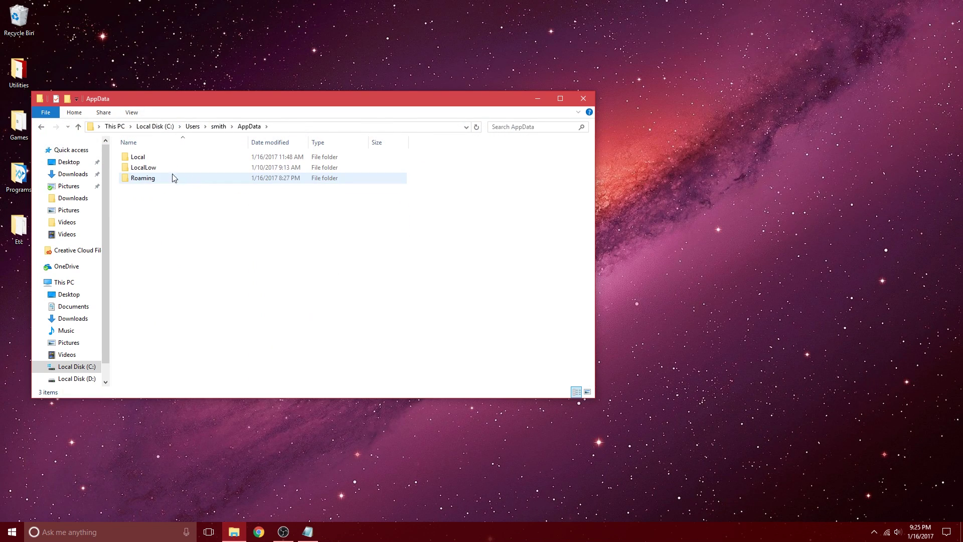
click(148, 160)
double_click(147, 160)
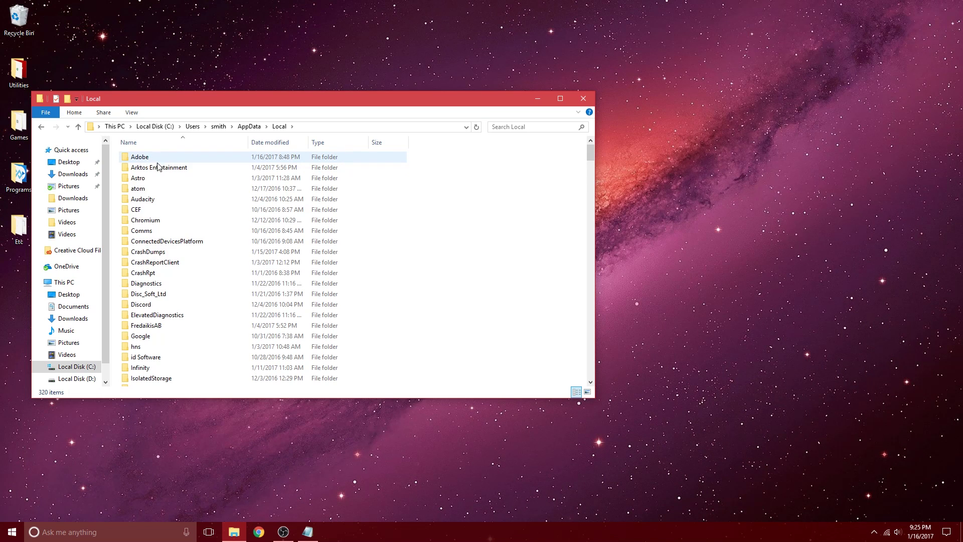
click(161, 181)
double_click(161, 180)
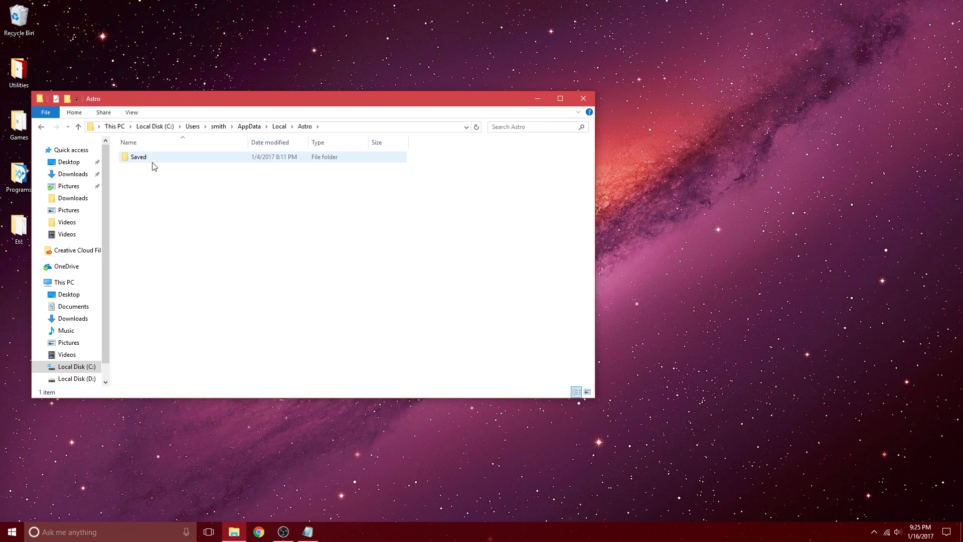
double_click(154, 159)
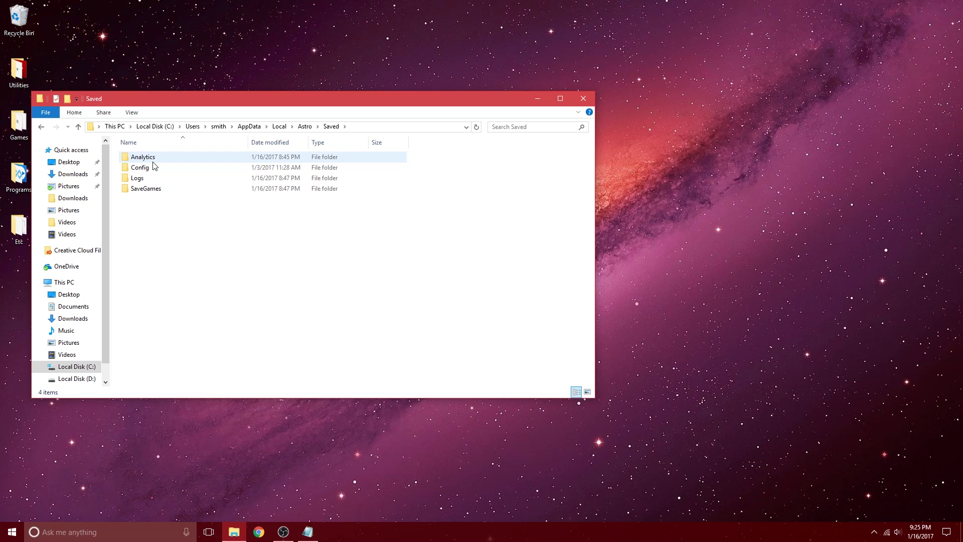
double_click(141, 168)
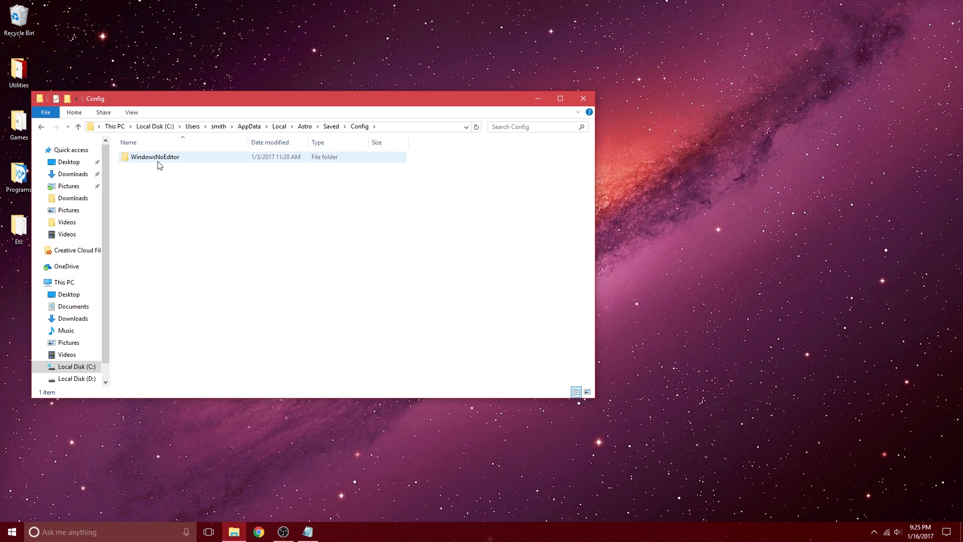
double_click(159, 163)
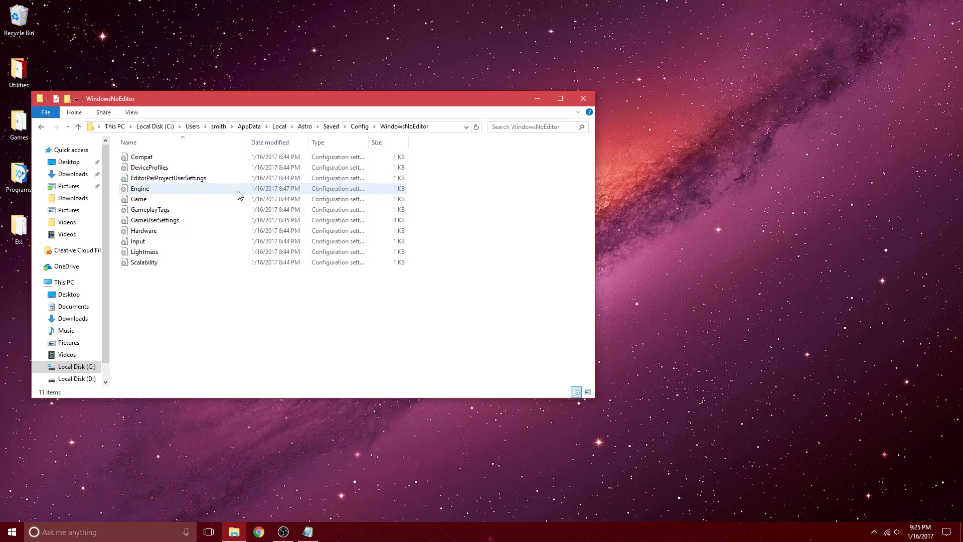
Open the Engine config file for editing in Notepad.
right_click(158, 194)
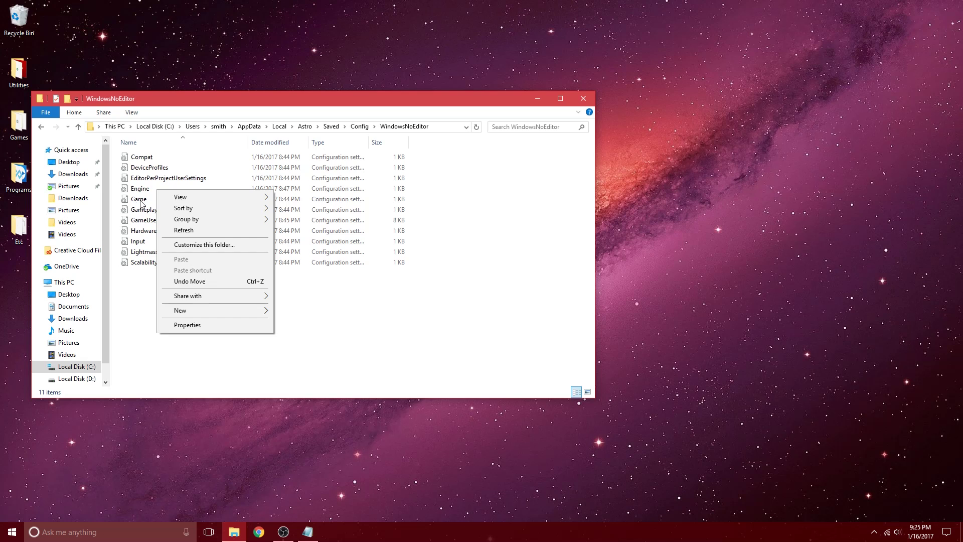
right_click(138, 192)
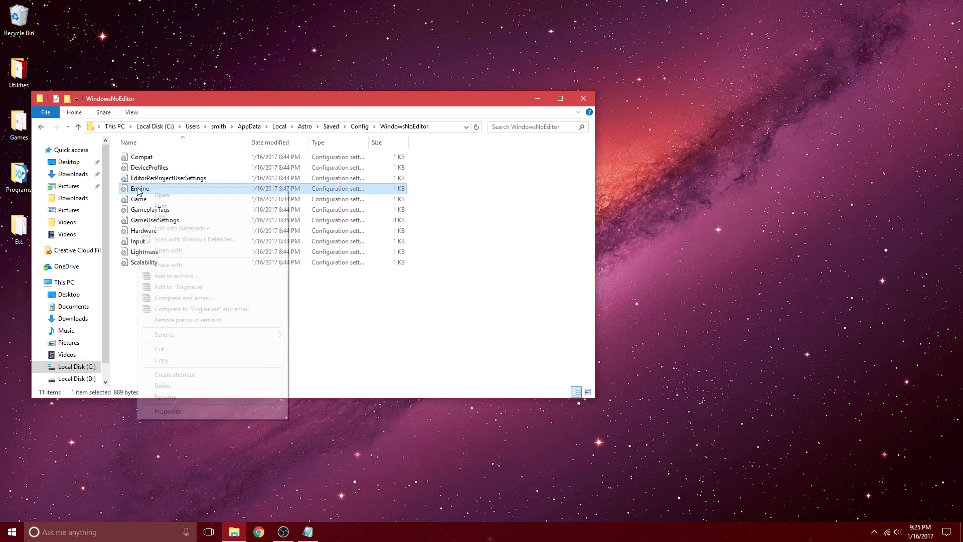
click(171, 218)
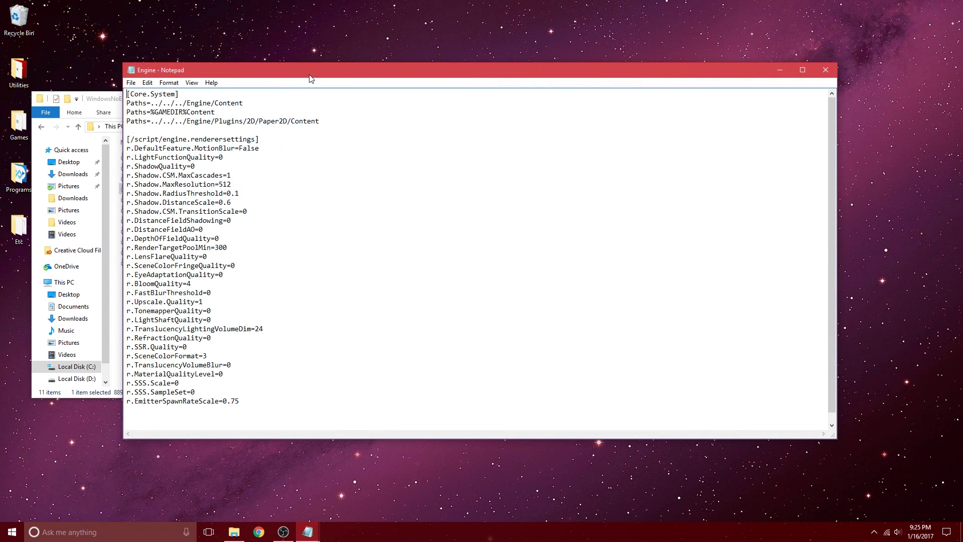
Replace the renderer settings section with the pasted low-quality renderer settings.
drag(278, 408, 126, 139)
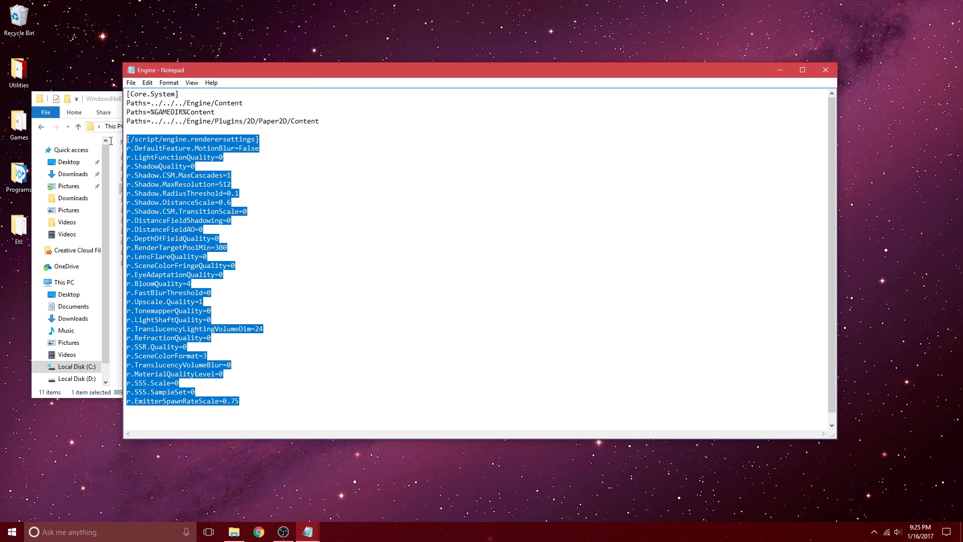
key(BackSpace)
key(ctrl+a)
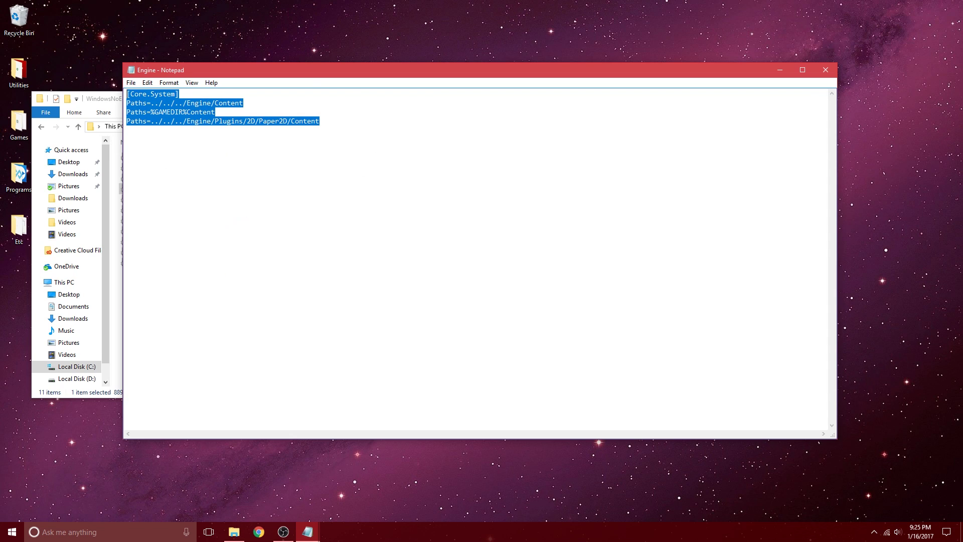
key(ctrl+c)
click(273, 141)
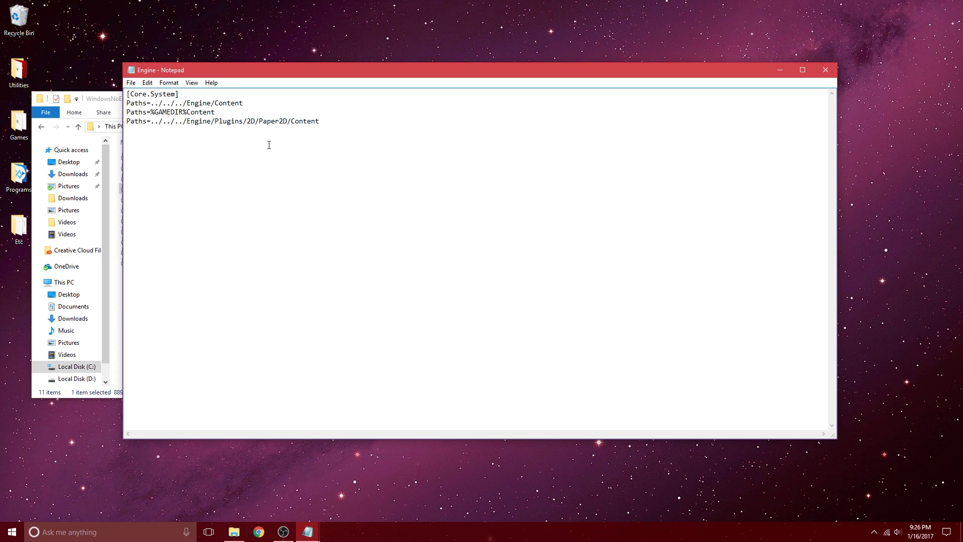
key(ctrl+v)
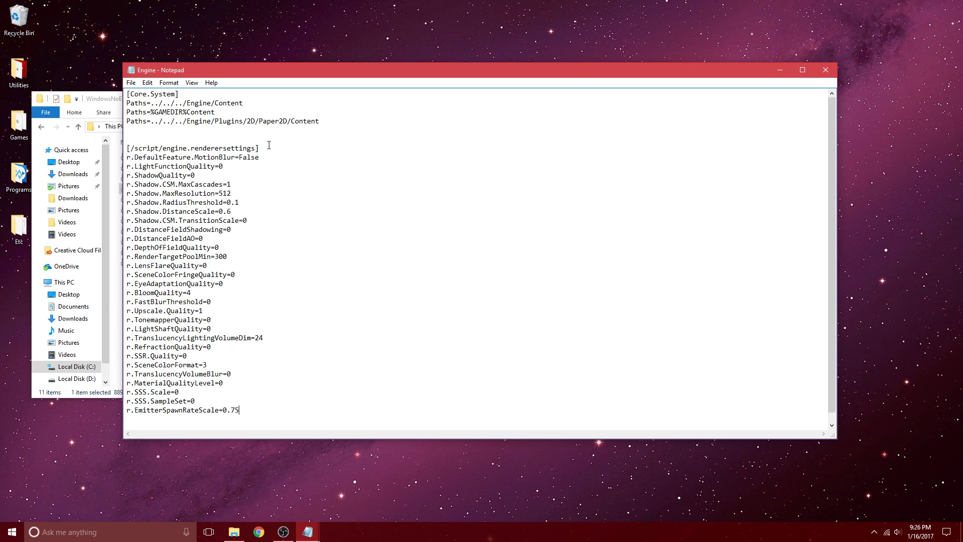
Close Engine, saving the changes, and close the config folder window.
click(308, 532)
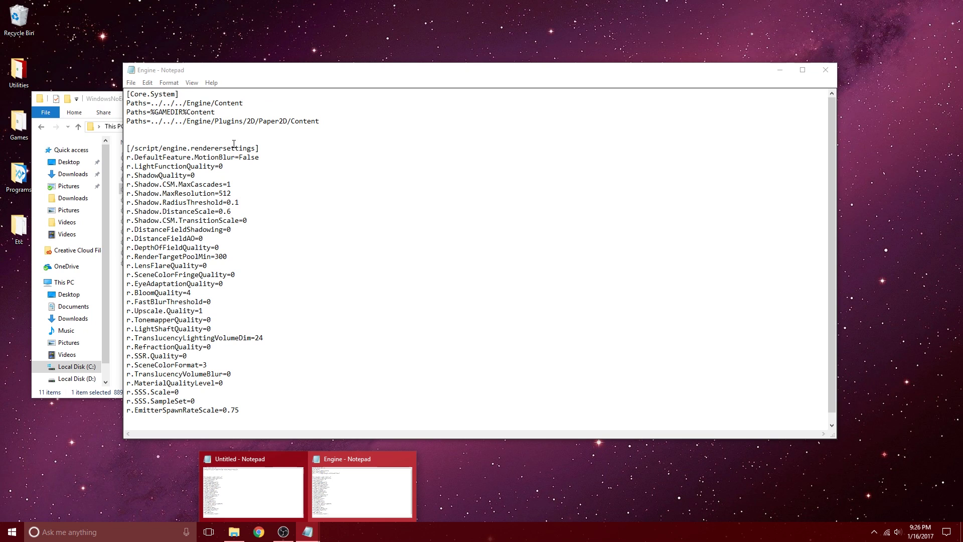
click(361, 490)
drag(452, 70, 502, 49)
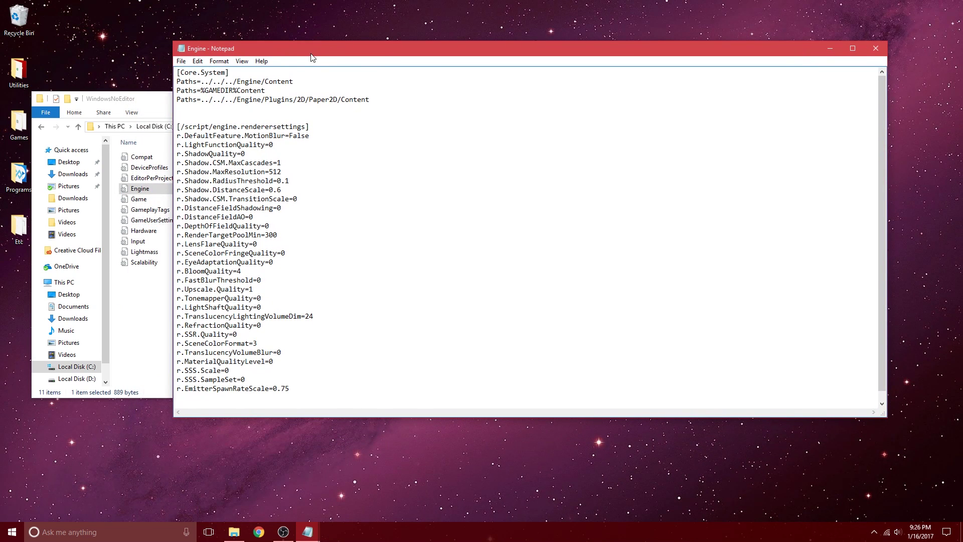
click(875, 48)
click(497, 272)
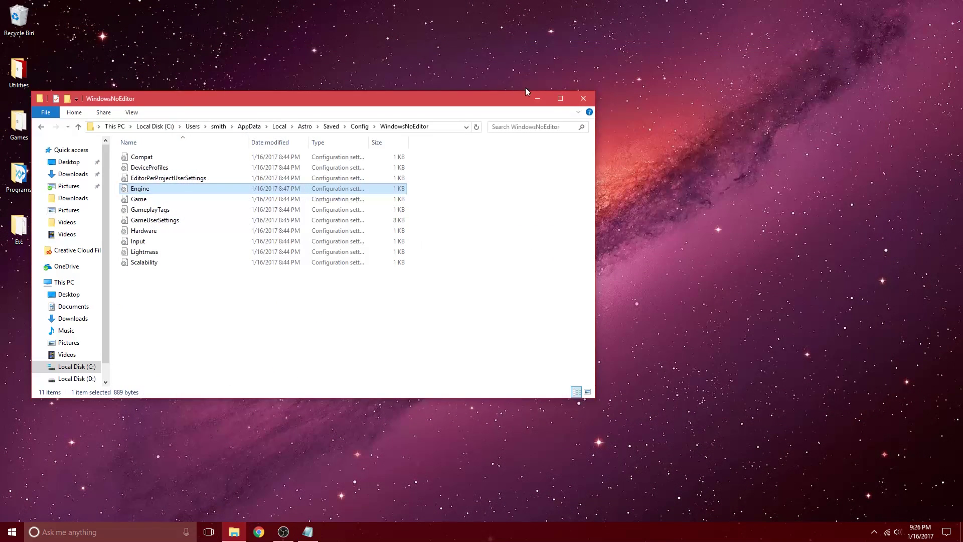
click(583, 99)
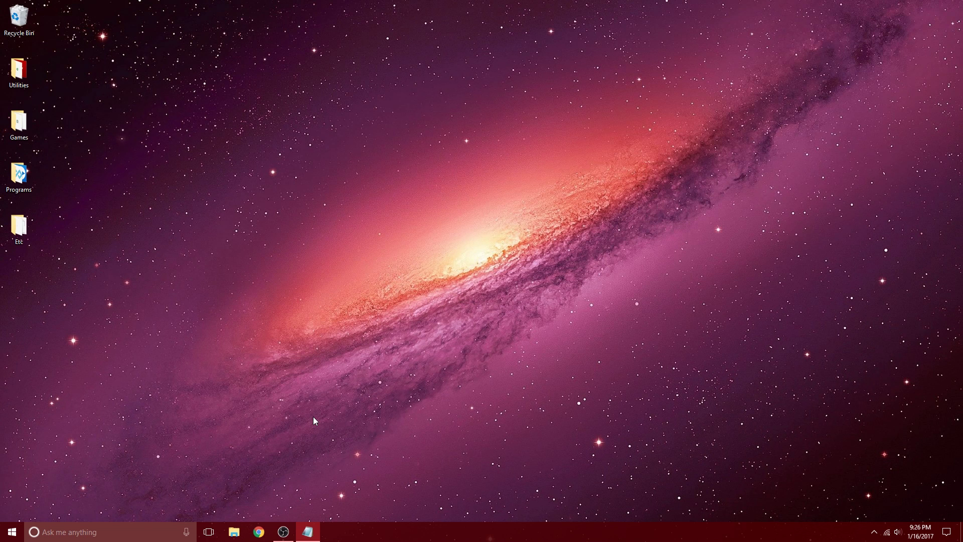
Open the desktop Games folder and launch the ASTRONEER shortcut.
click(17, 125)
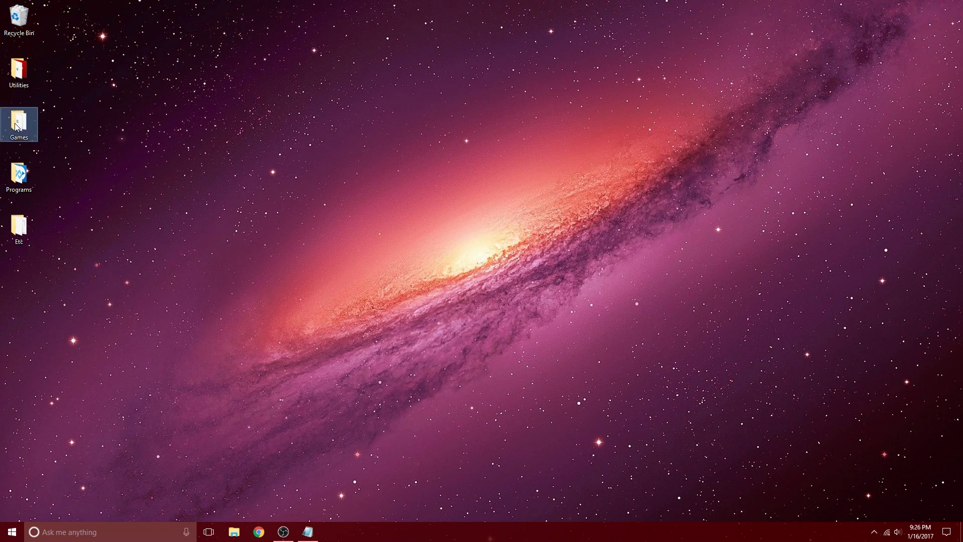
double_click(17, 125)
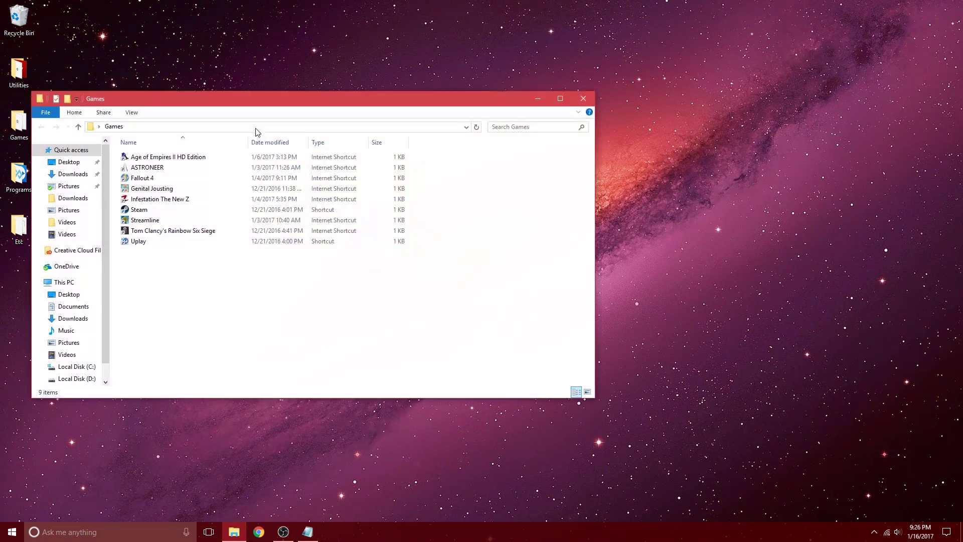
double_click(147, 167)
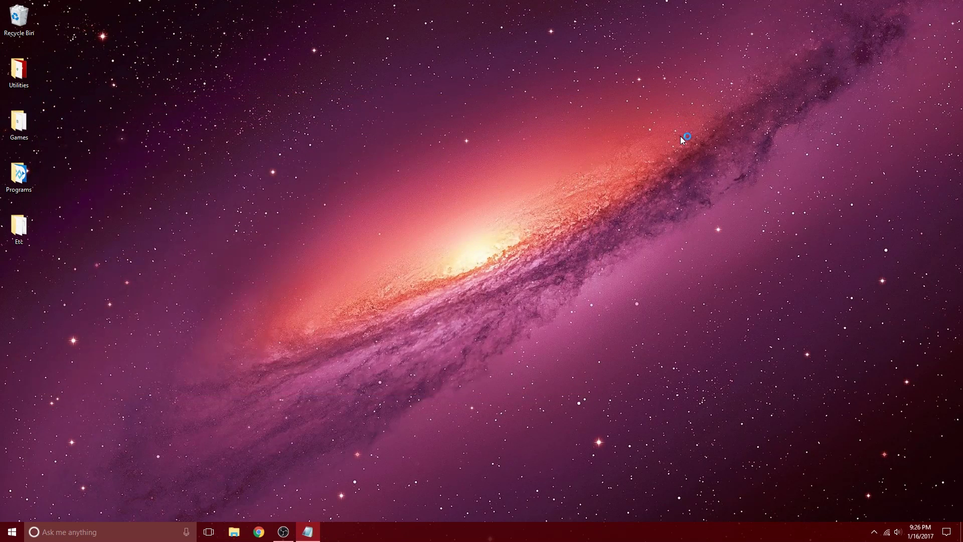